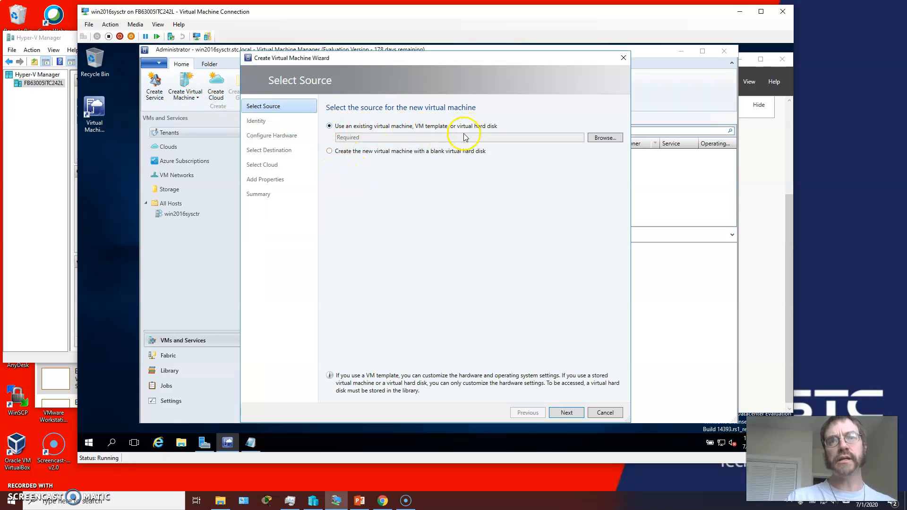
- Choose the srv2k16base VM template as the source and name the virtual machine grades
{"action": "left_click", "coordinate": [609, 138]}
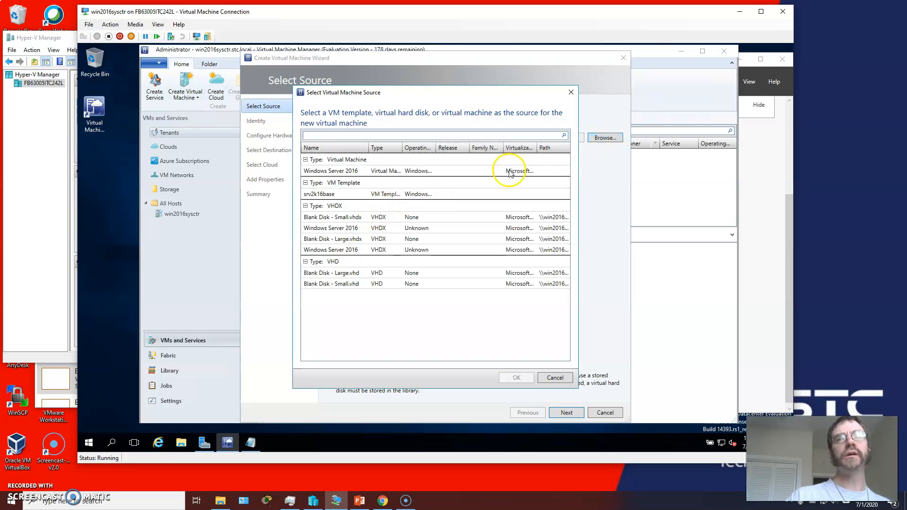
{"action": "left_click", "coordinate": [326, 195]}
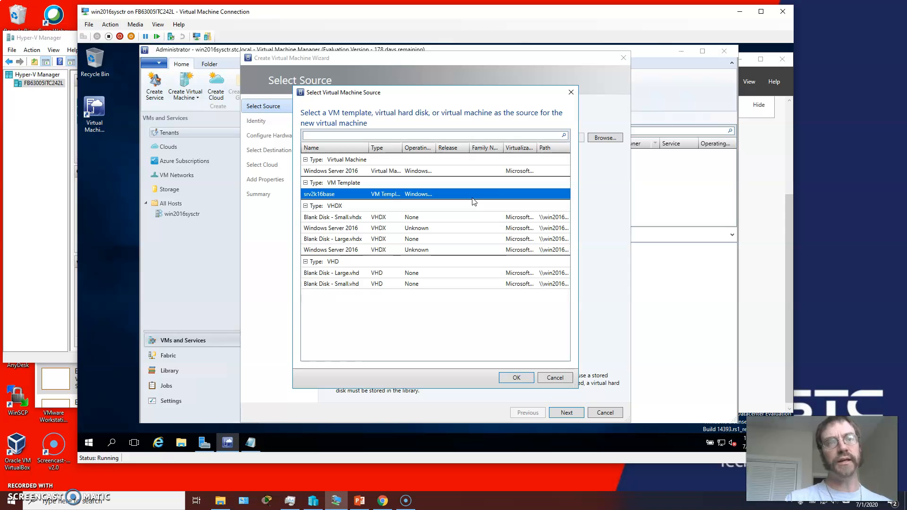
{"action": "left_click", "coordinate": [516, 377]}
{"action": "left_click", "coordinate": [572, 411]}
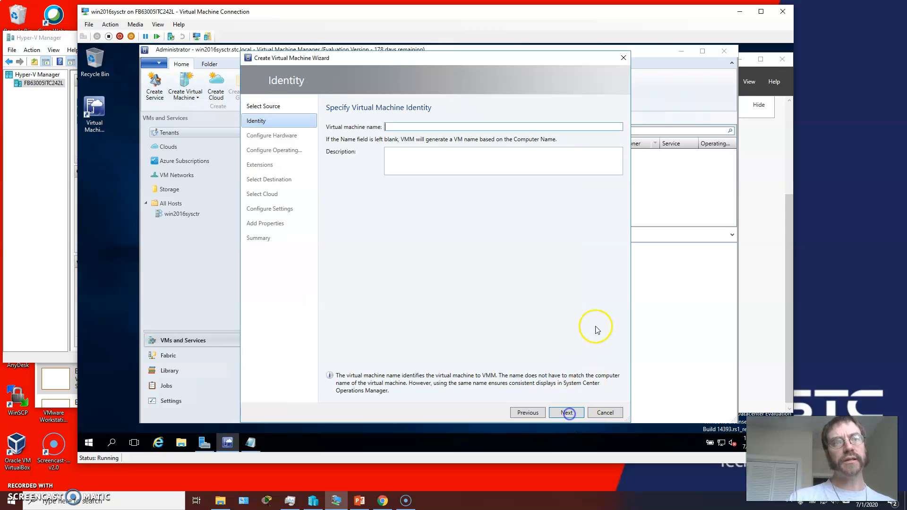
{"action": "type", "text": "grades"}
{"action": "left_click", "coordinate": [567, 413]}
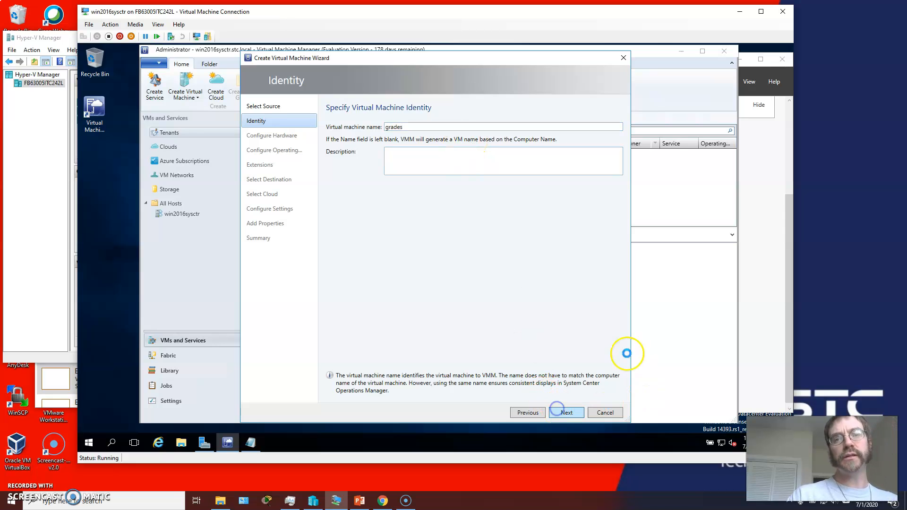
- Apply the ldhw hardware profile to the virtual machine, review its hardware list and proceed to the operating system configuration
{"action": "left_click", "coordinate": [436, 132]}
{"action": "left_click", "coordinate": [403, 152]}
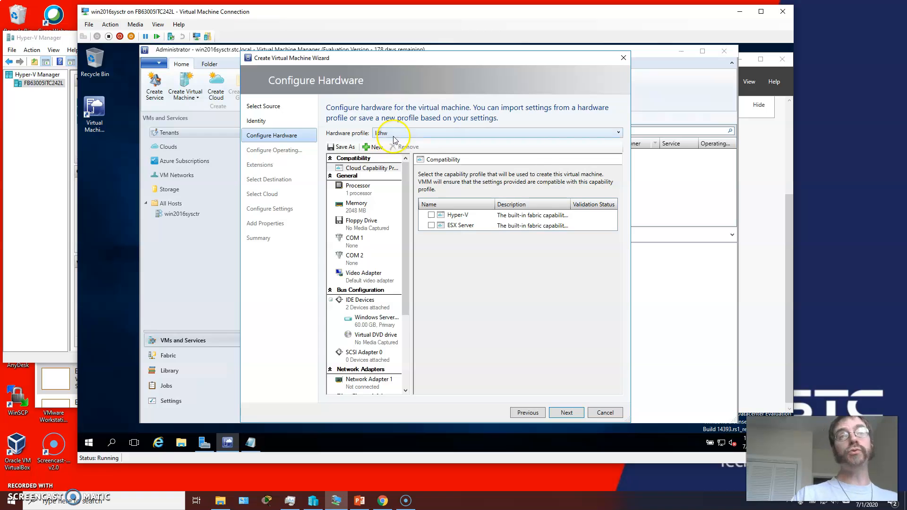
{"action": "left_click", "coordinate": [392, 134]}
{"action": "left_click", "coordinate": [404, 153]}
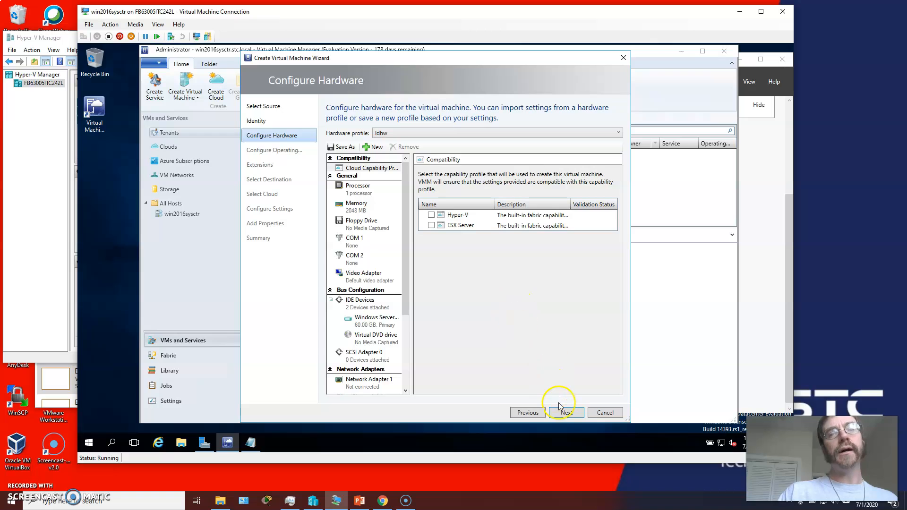
{"action": "left_click_drag", "start_coordinate": [408, 243], "coordinate": [406, 330]}
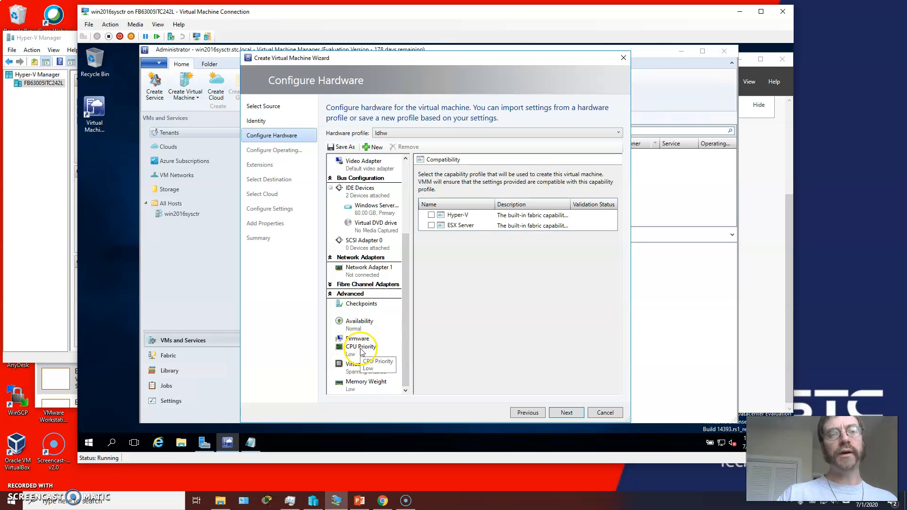
{"action": "left_click_drag", "start_coordinate": [405, 318], "coordinate": [405, 178]}
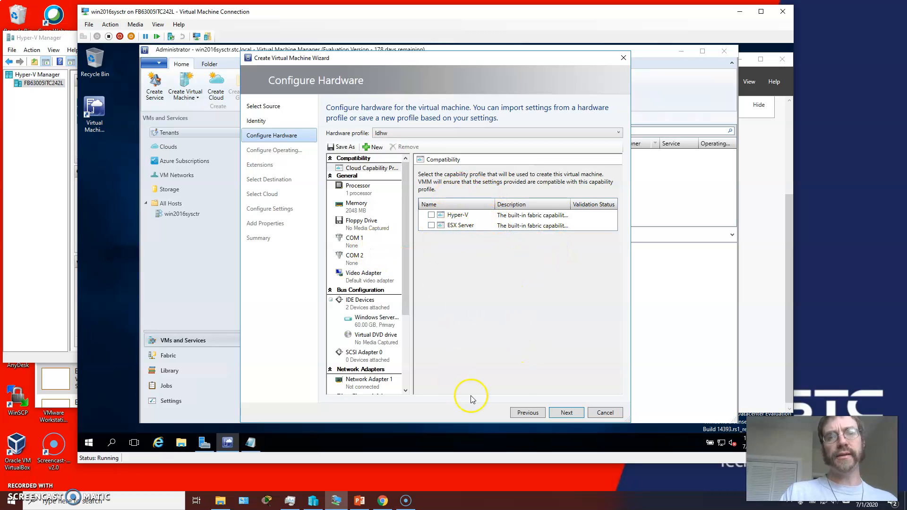
{"action": "left_click", "coordinate": [564, 413]}
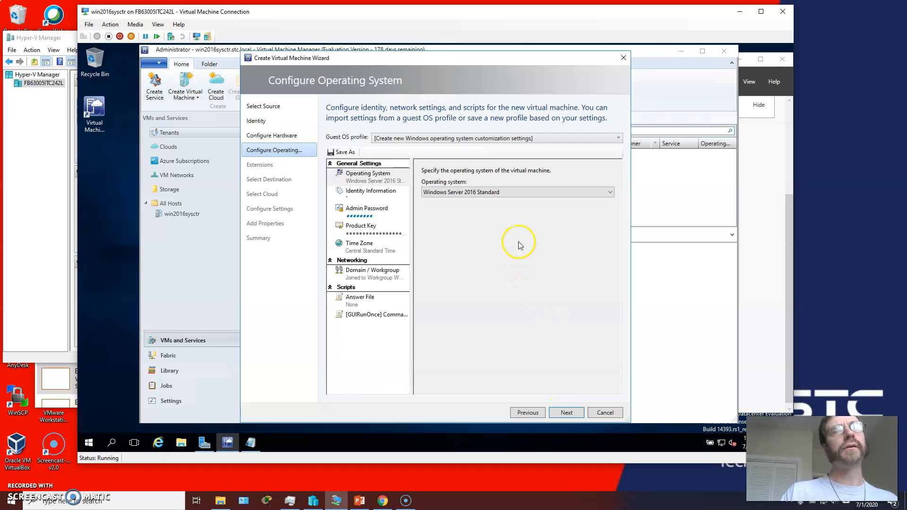
- Apply the Windows Server 2016 Base guest OS profile, reviewing its domain/workgroup and script settings before continuing
{"action": "left_click", "coordinate": [466, 138]}
{"action": "left_click", "coordinate": [427, 157]}
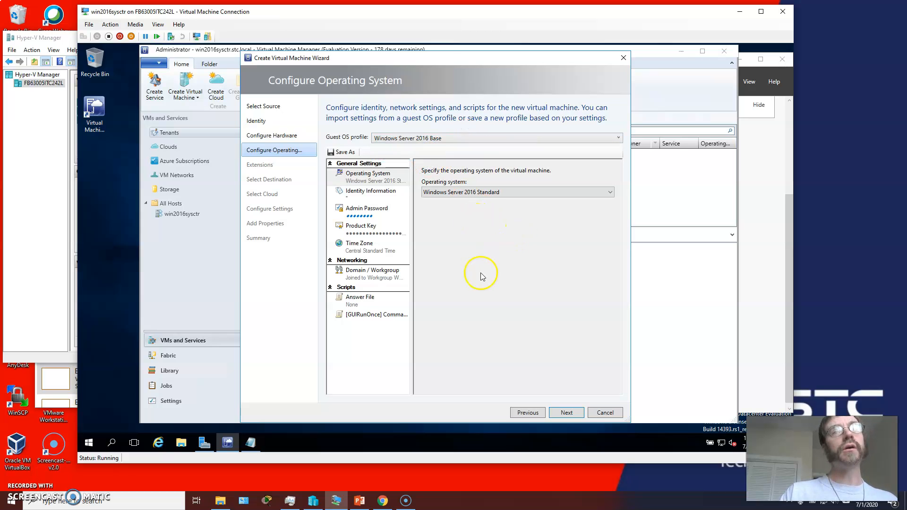
{"action": "left_click", "coordinate": [568, 413]}
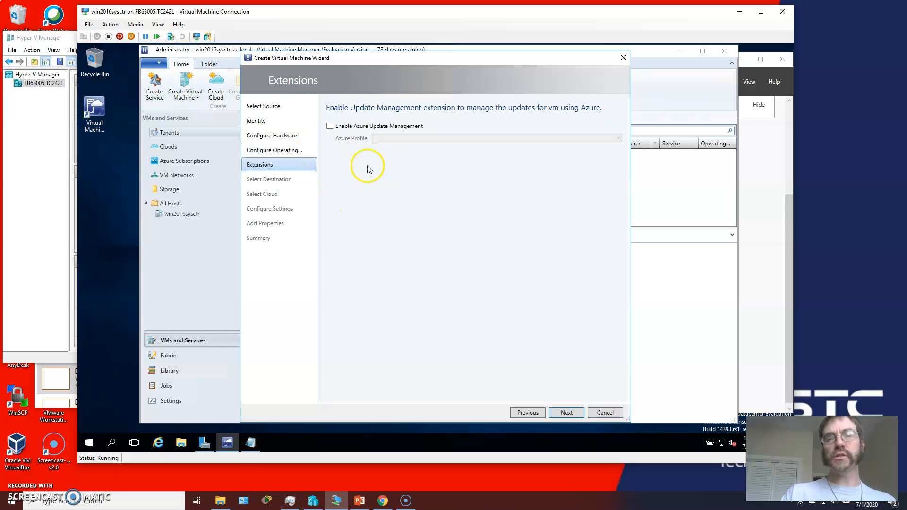
{"action": "left_click", "coordinate": [279, 150]}
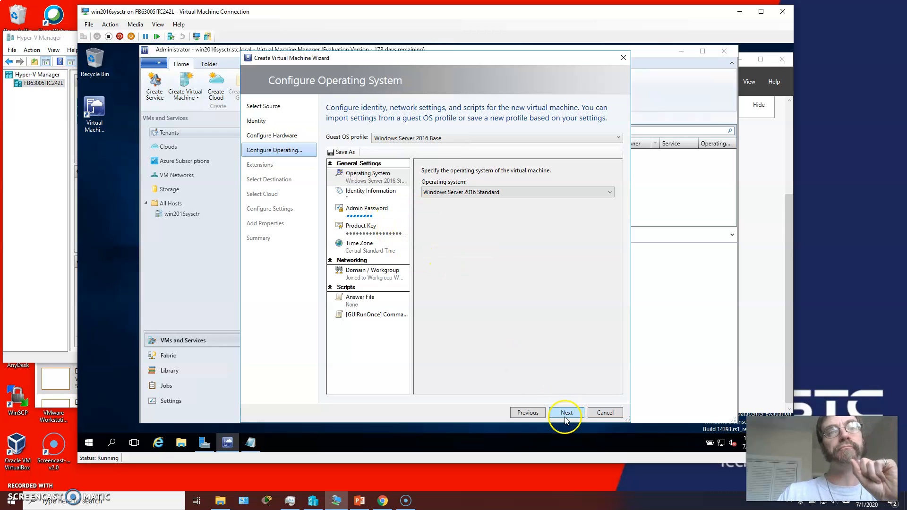
{"action": "left_click", "coordinate": [374, 279]}
{"action": "left_click", "coordinate": [353, 299]}
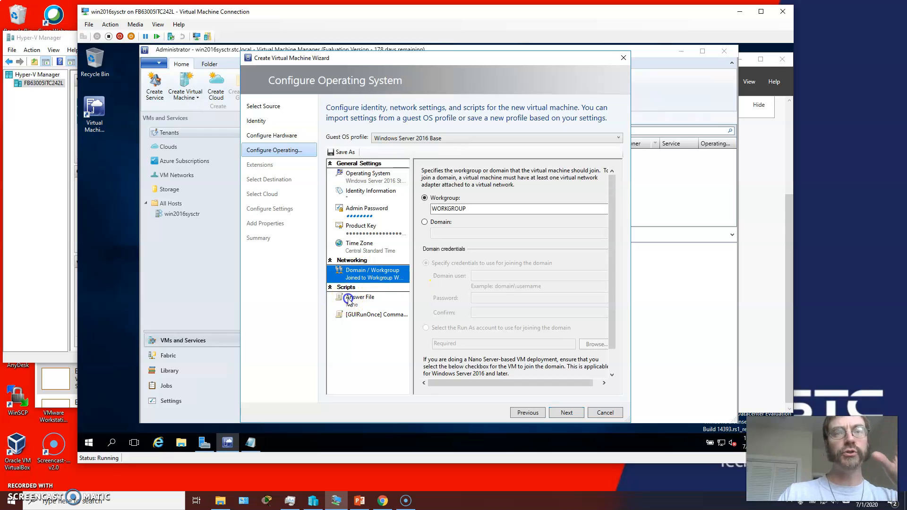
{"action": "left_click", "coordinate": [568, 413]}
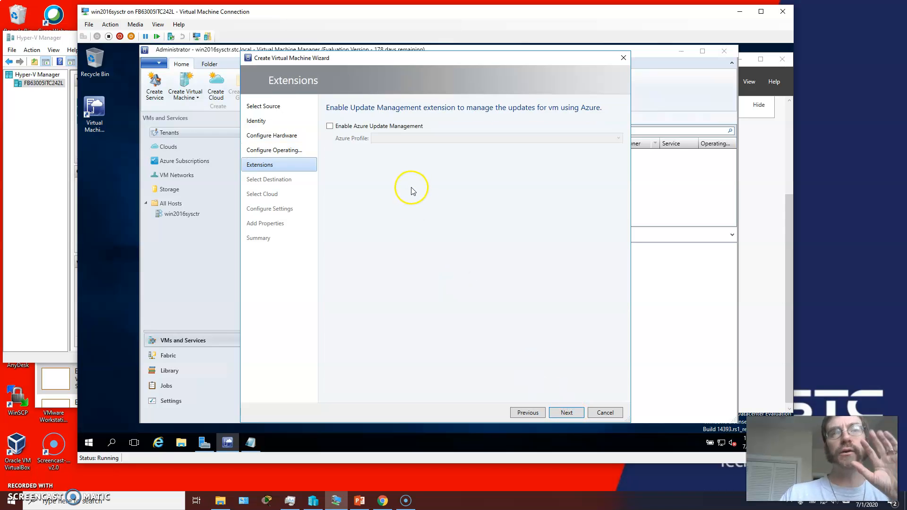
- Leave Azure Update Management disabled and place the virtual machine on a host with All Hosts as the destination
{"action": "left_click", "coordinate": [566, 412]}
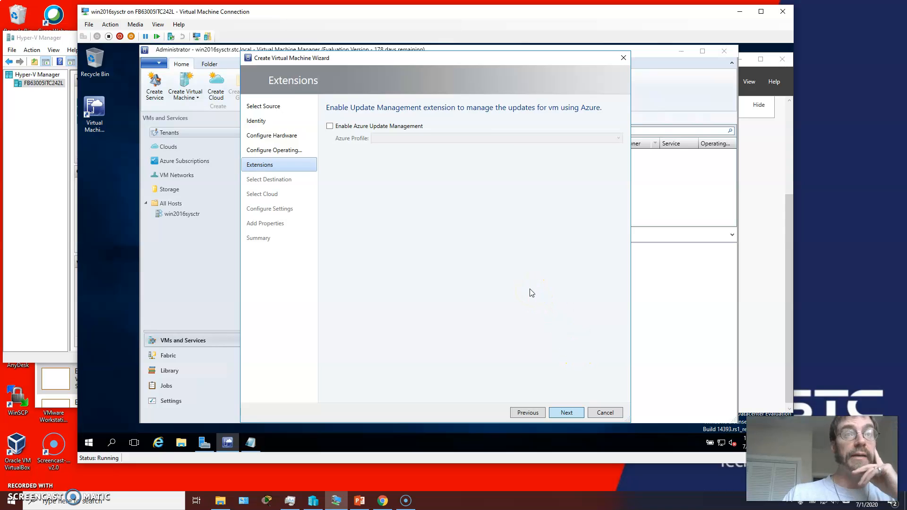
{"action": "left_click", "coordinate": [569, 414]}
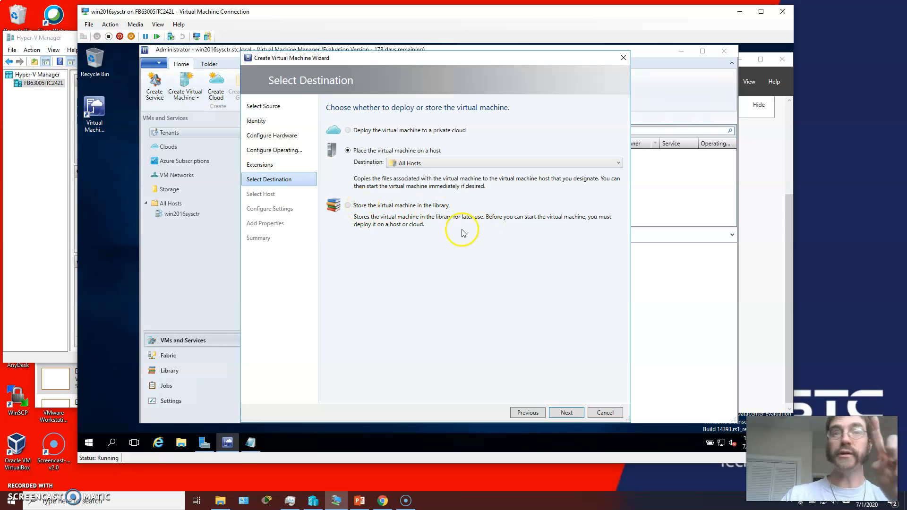
{"action": "left_click", "coordinate": [562, 412]}
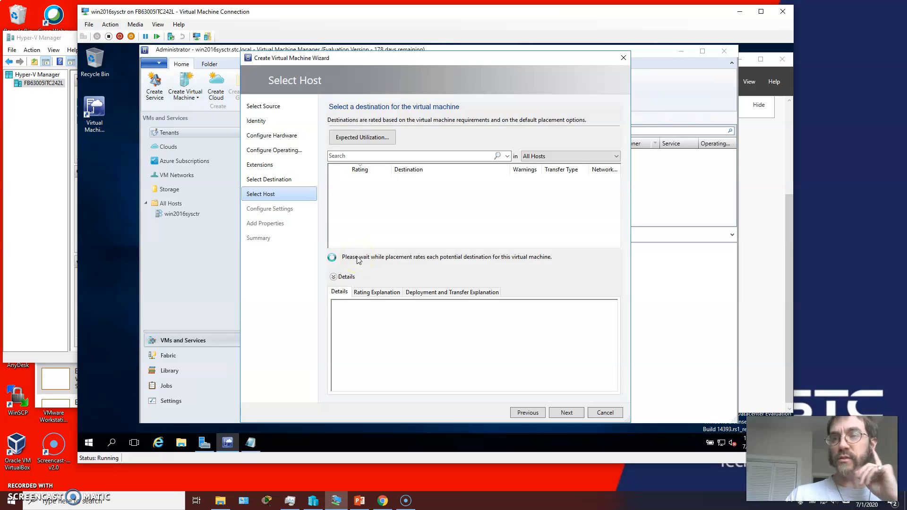
{"action": "key", "text": "alt+Tab"}
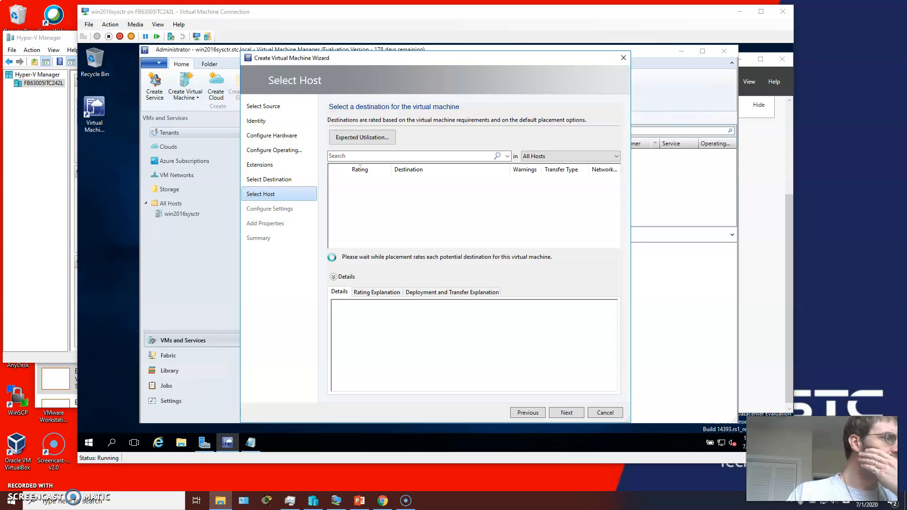
{"action": "left_click", "coordinate": [413, 59]}
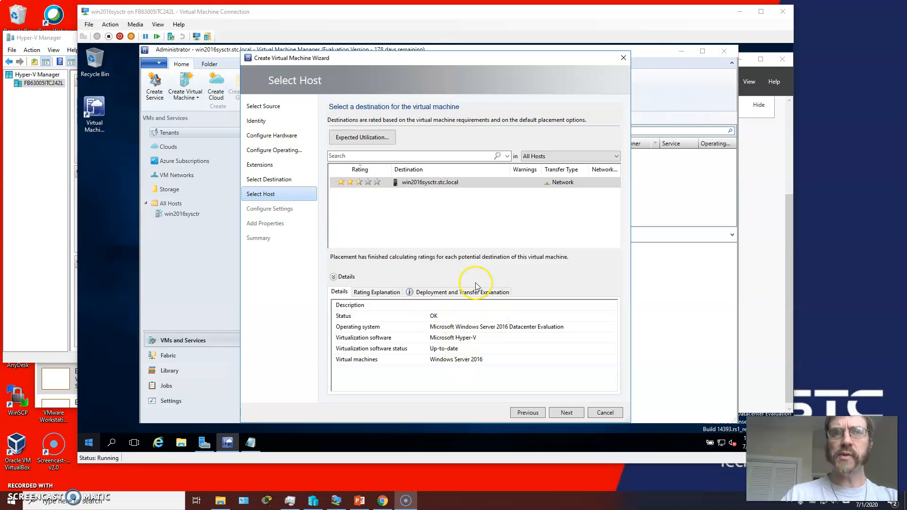
- Review the details, rating and deployment explanations for win2016sysctr.stc.local and accept it as the host
{"action": "left_click", "coordinate": [377, 292]}
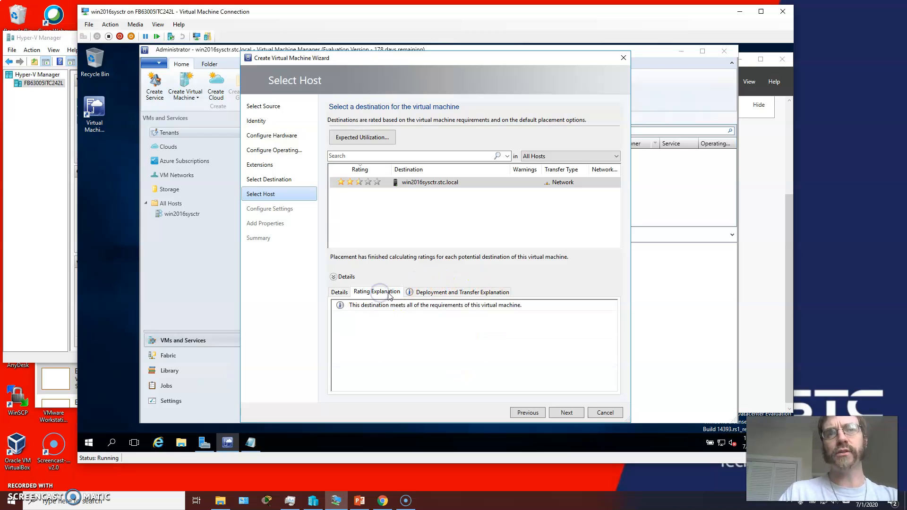
{"action": "left_click", "coordinate": [445, 293]}
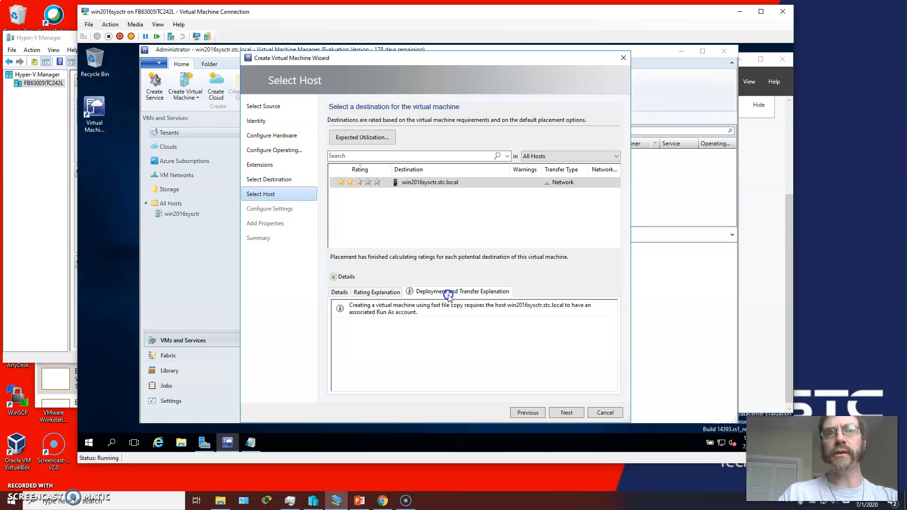
{"action": "left_click", "coordinate": [338, 292]}
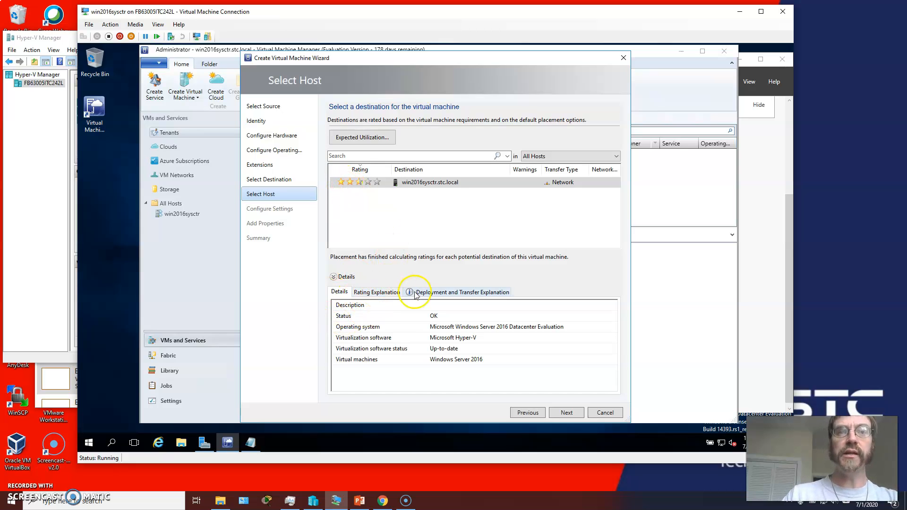
{"action": "left_click", "coordinate": [366, 292]}
{"action": "left_click", "coordinate": [339, 292]}
{"action": "left_click", "coordinate": [377, 293]}
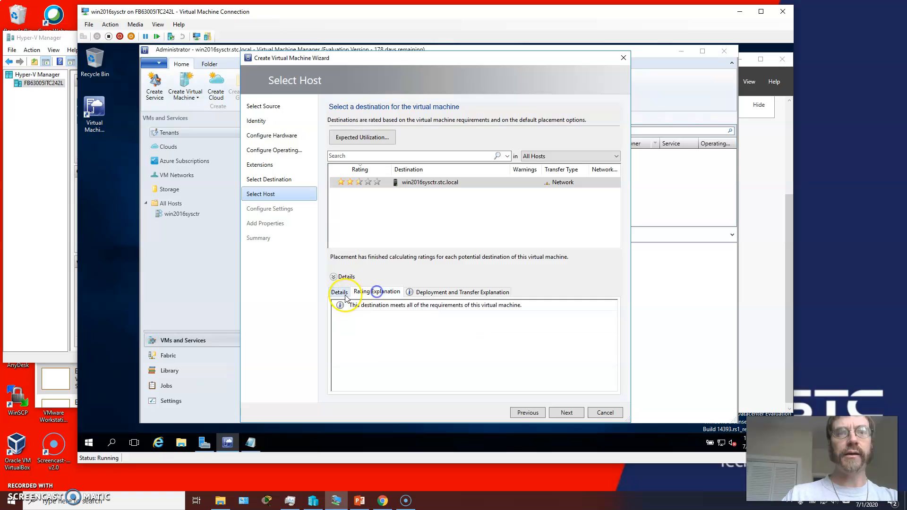
{"action": "left_click", "coordinate": [340, 292]}
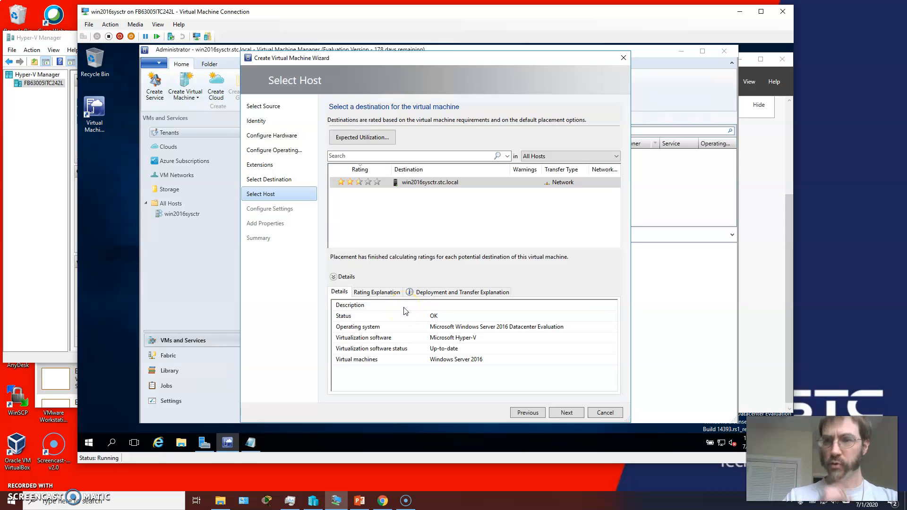
{"action": "left_click", "coordinate": [571, 413]}
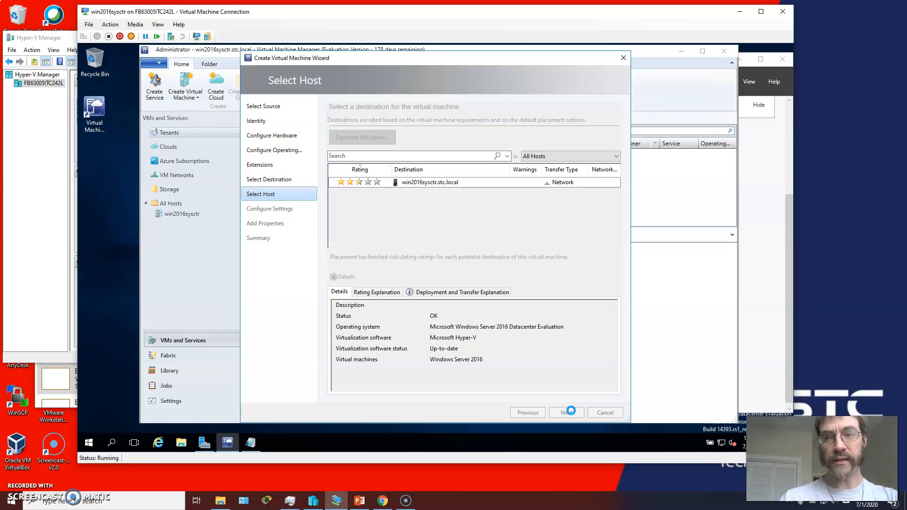
{"action": "left_click", "coordinate": [571, 411]}
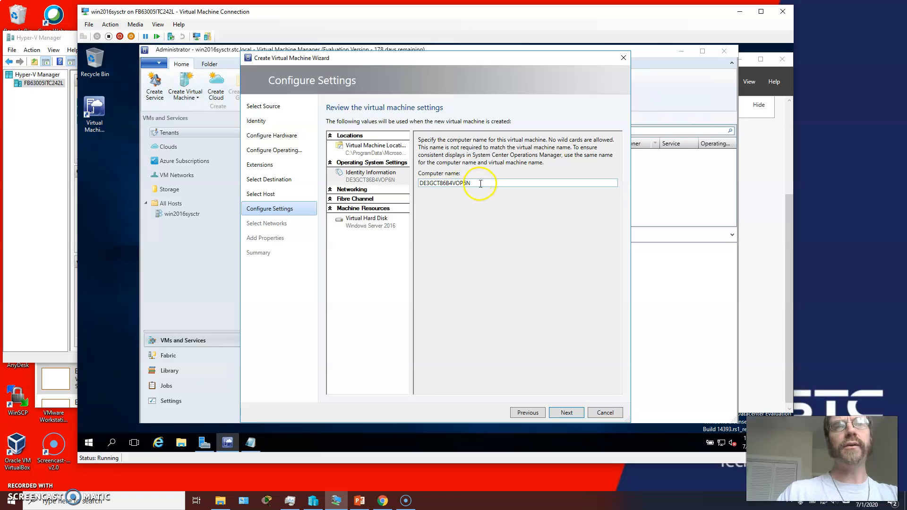
- Set the virtual machine's computer name to grades2k16
{"action": "left_click_drag", "start_coordinate": [420, 183], "coordinate": [481, 181]}
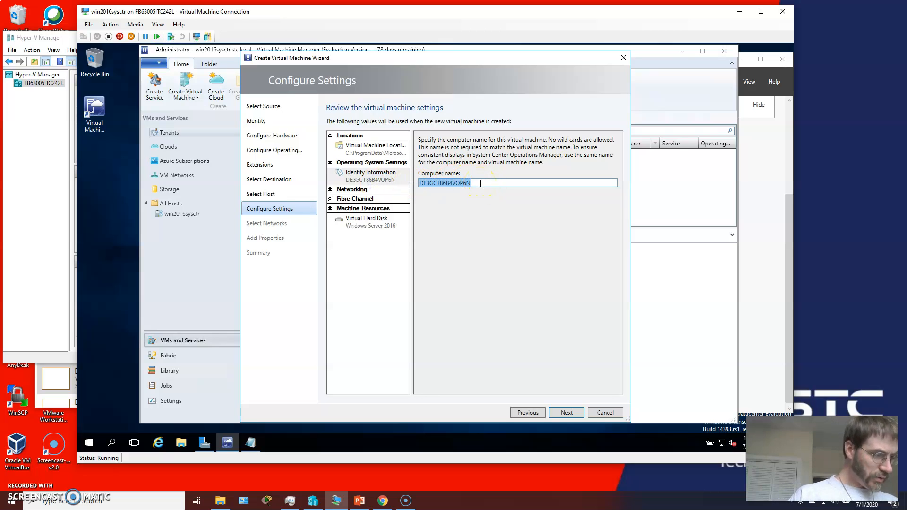
{"action": "type", "text": "grades2k16"}
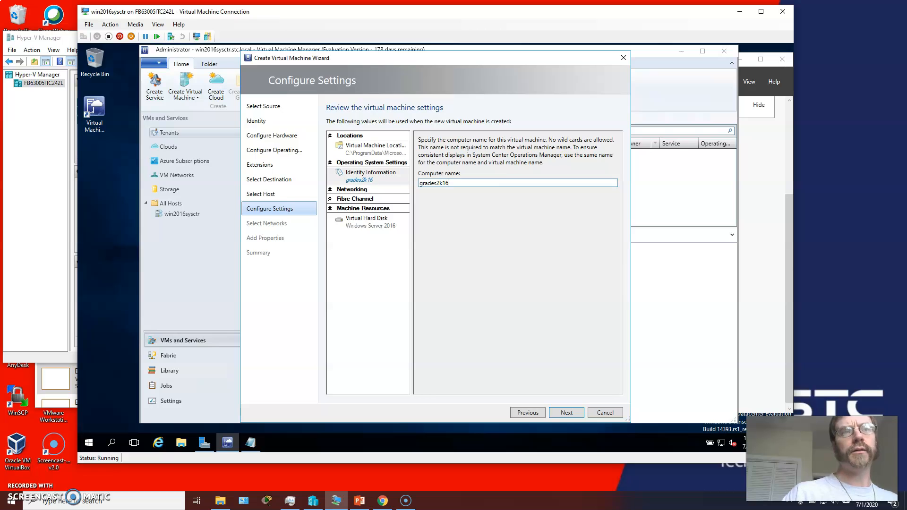
- Examine the networking, fibre channel, virtual hard disk and identity settings of the new virtual machine
{"action": "left_click", "coordinate": [336, 189]}
{"action": "left_click", "coordinate": [330, 199]}
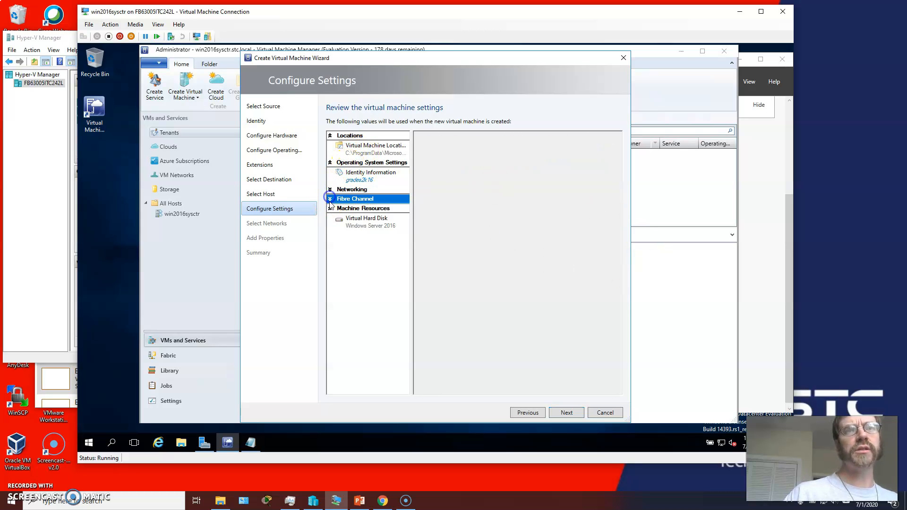
{"action": "left_click", "coordinate": [330, 209]}
{"action": "left_click", "coordinate": [330, 208]}
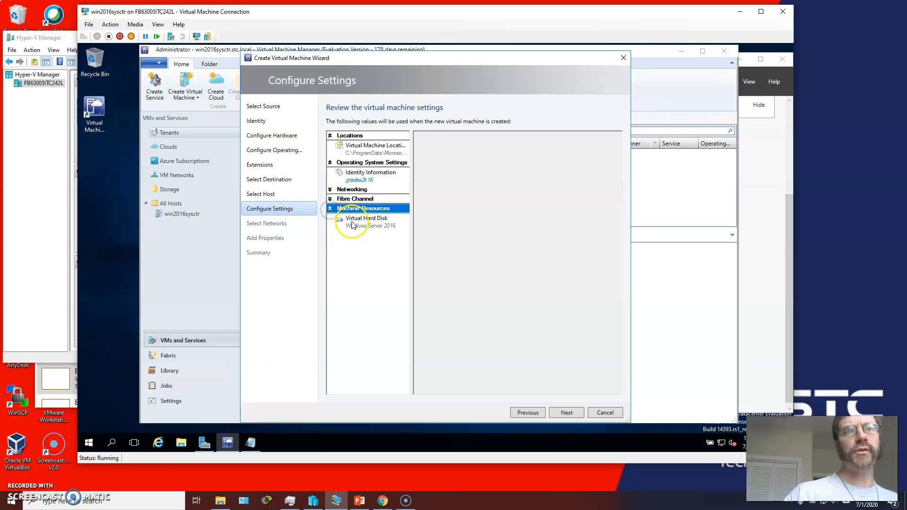
{"action": "left_click", "coordinate": [369, 219]}
{"action": "left_click", "coordinate": [329, 188]}
{"action": "left_click", "coordinate": [330, 199]}
{"action": "left_click", "coordinate": [366, 176]}
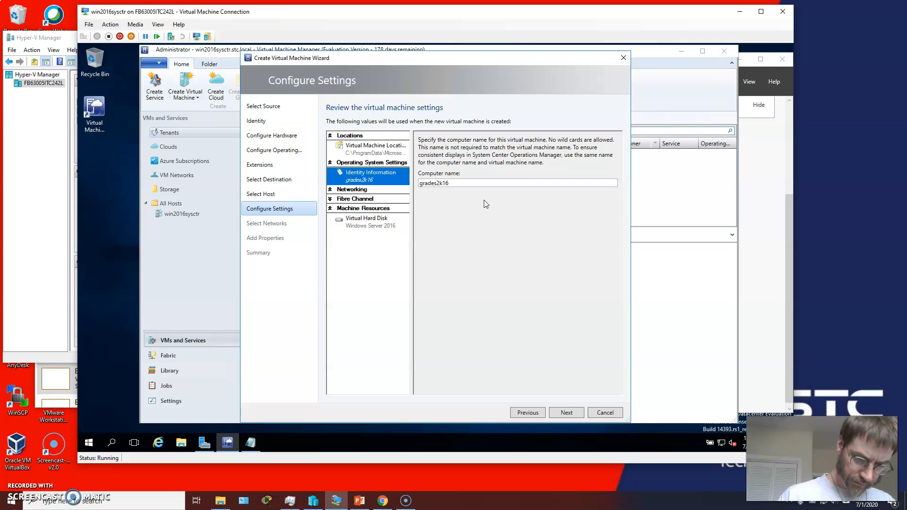
- Change the virtual machine's computer name to GradeSrv
{"action": "left_click", "coordinate": [439, 182]}
{"action": "left_click_drag", "start_coordinate": [436, 182], "coordinate": [535, 186]}
{"action": "type", "text": "s"}
{"action": "key", "text": "Menu"}
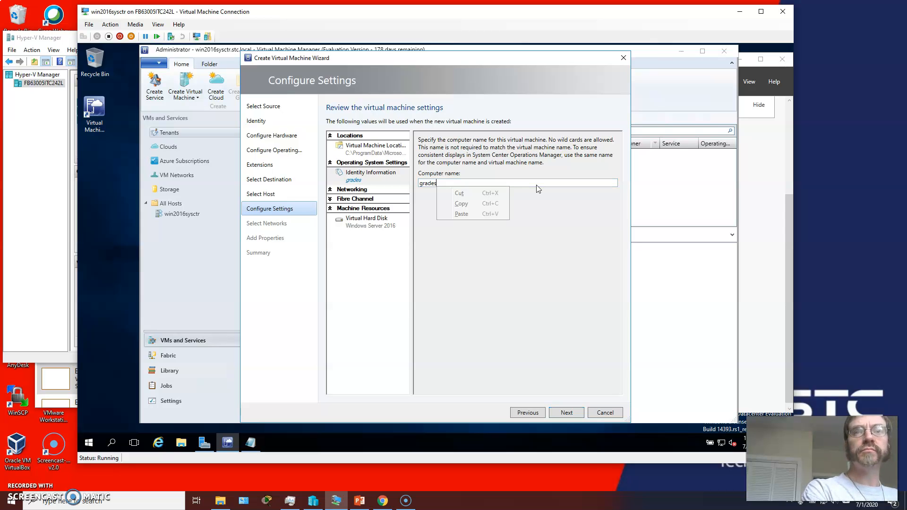
{"action": "left_click", "coordinate": [501, 184]}
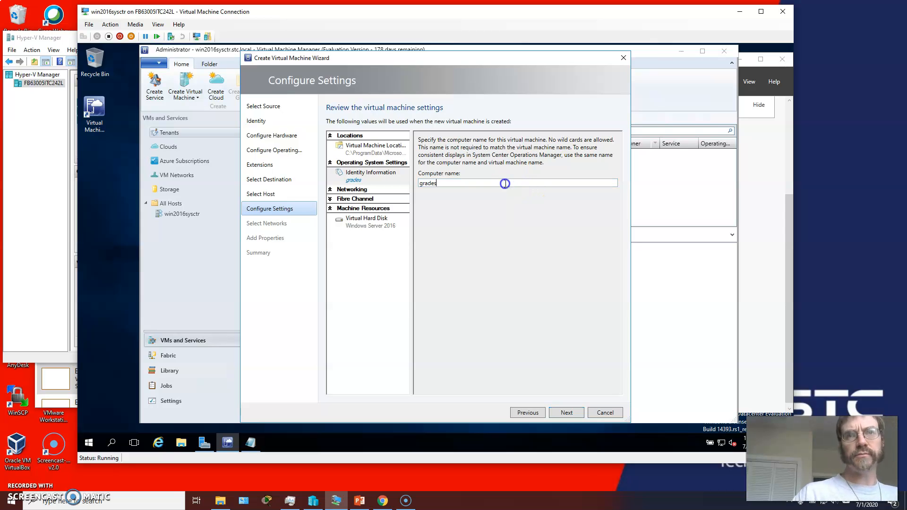
{"action": "key", "text": "BackSpace"}
{"action": "type", "text": "Srv"}
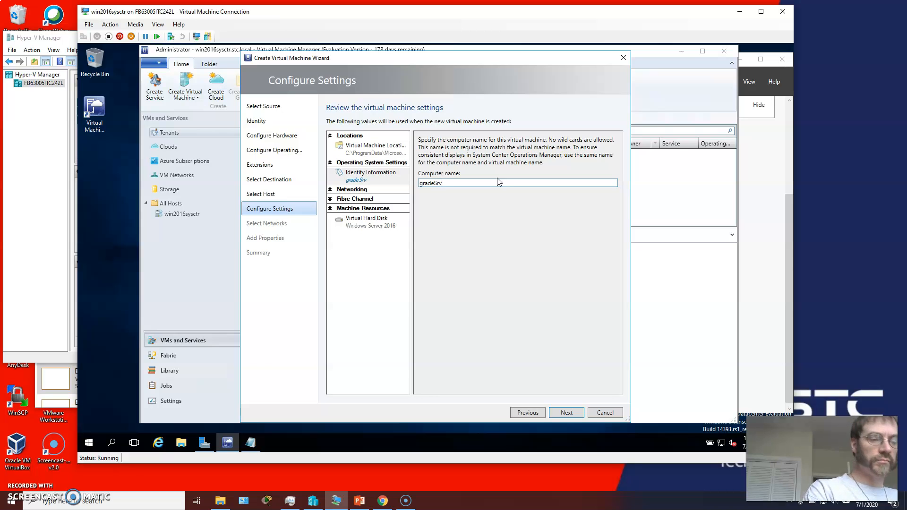
{"action": "key", "text": "Home"}
{"action": "key", "text": "Delete"}
{"action": "type", "text": "G"}
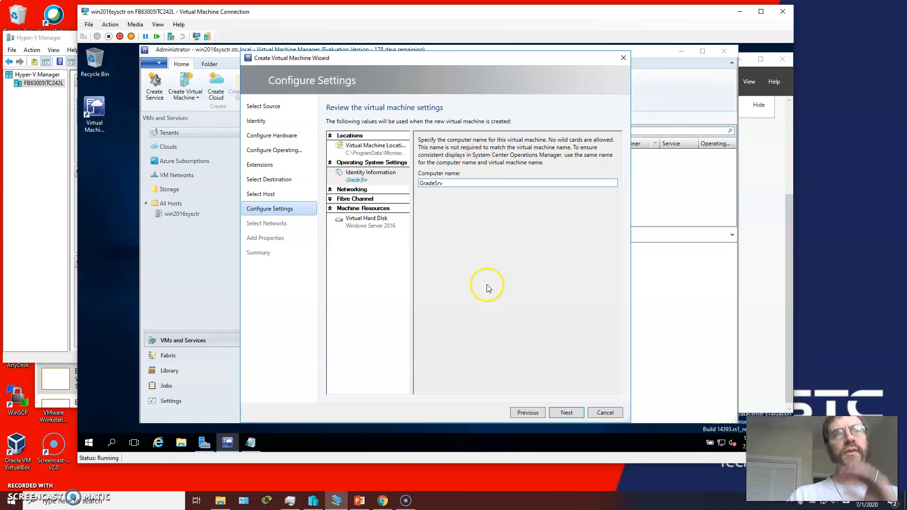
- Accept the configured settings and keep Network Adapter 1 without a VM network and its virtual switch as Not connected
{"action": "left_click", "coordinate": [565, 413]}
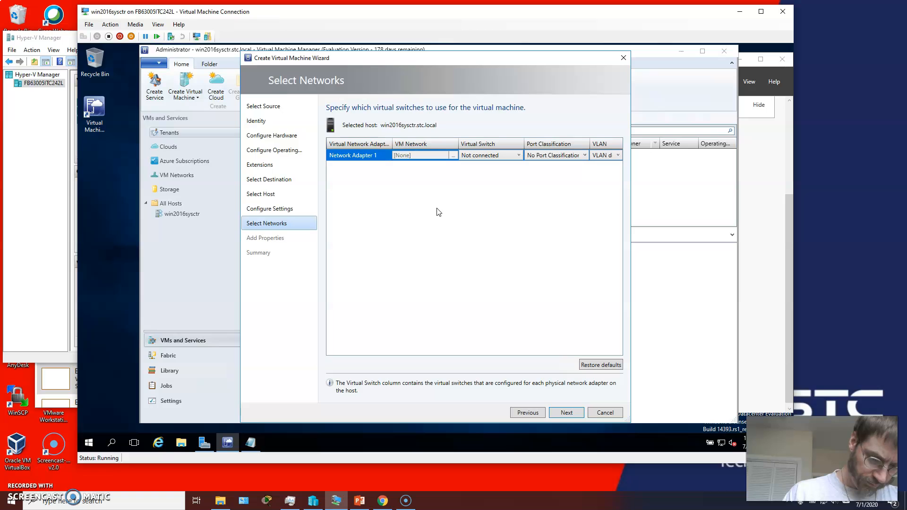
{"action": "left_click", "coordinate": [504, 156]}
{"action": "left_click", "coordinate": [431, 171]}
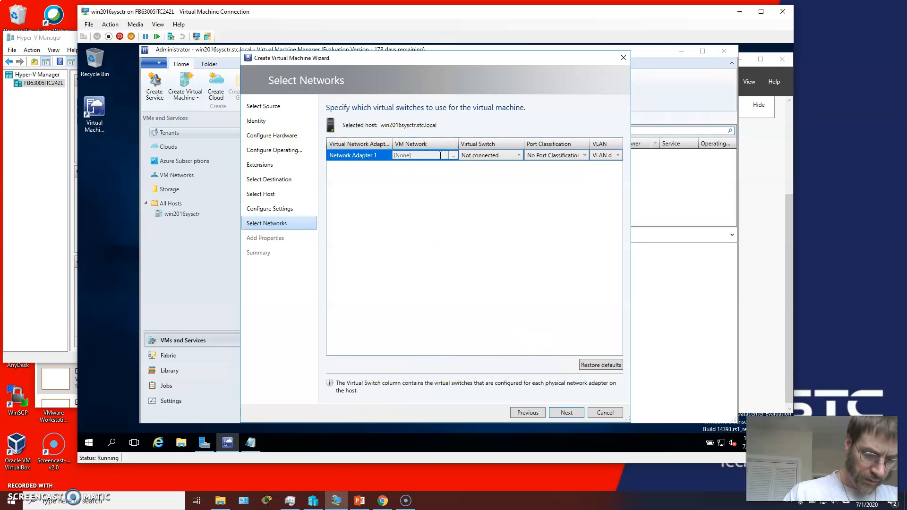
{"action": "left_click", "coordinate": [565, 413]}
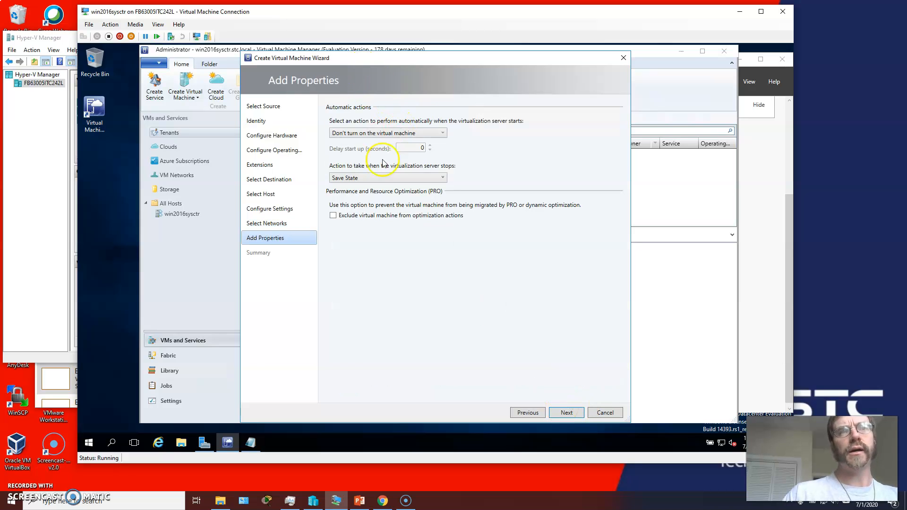
- Keep Save State as the server stop action and Don't turn on the virtual machine as the start action, and proceed to the summary
{"action": "left_click", "coordinate": [406, 179]}
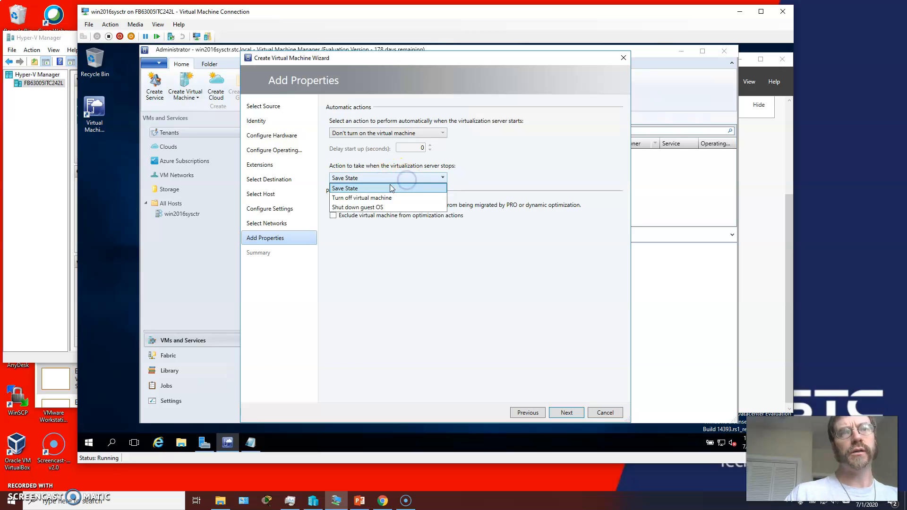
{"action": "left_click", "coordinate": [373, 188]}
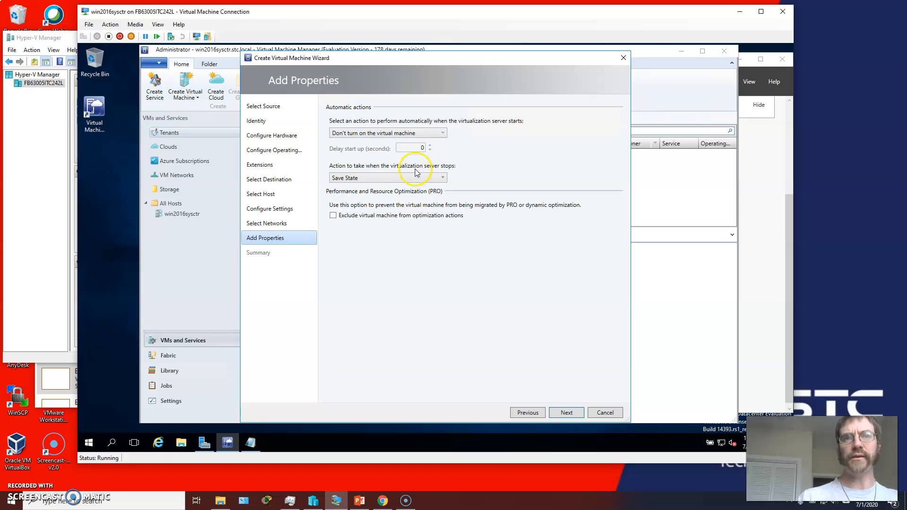
{"action": "left_click", "coordinate": [409, 136]}
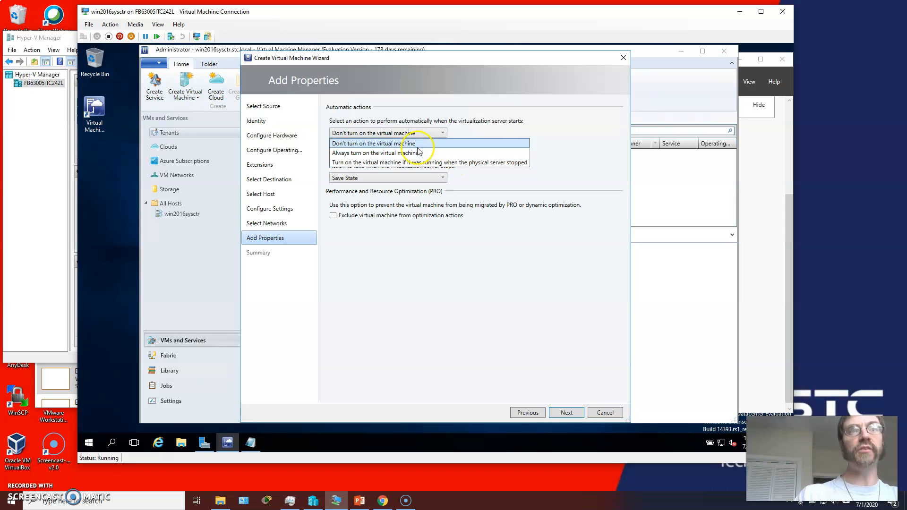
{"action": "left_click", "coordinate": [504, 122]}
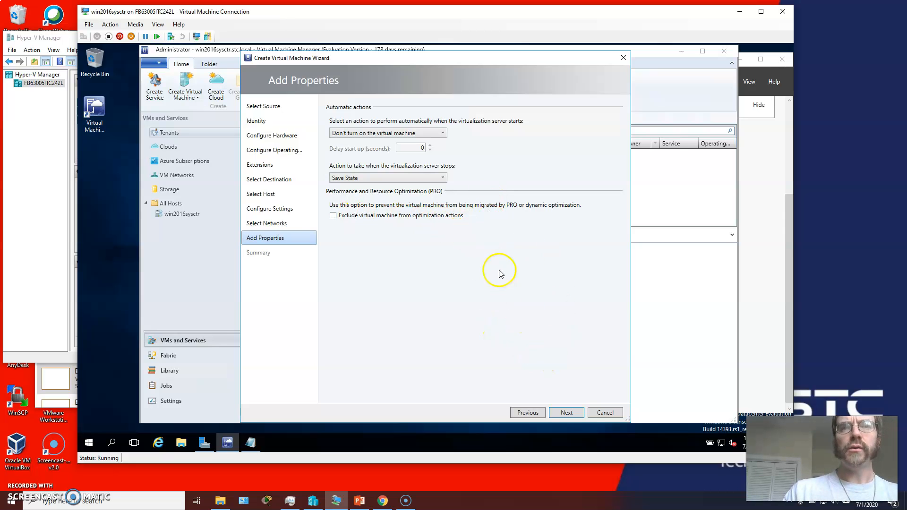
{"action": "left_click", "coordinate": [567, 413]}
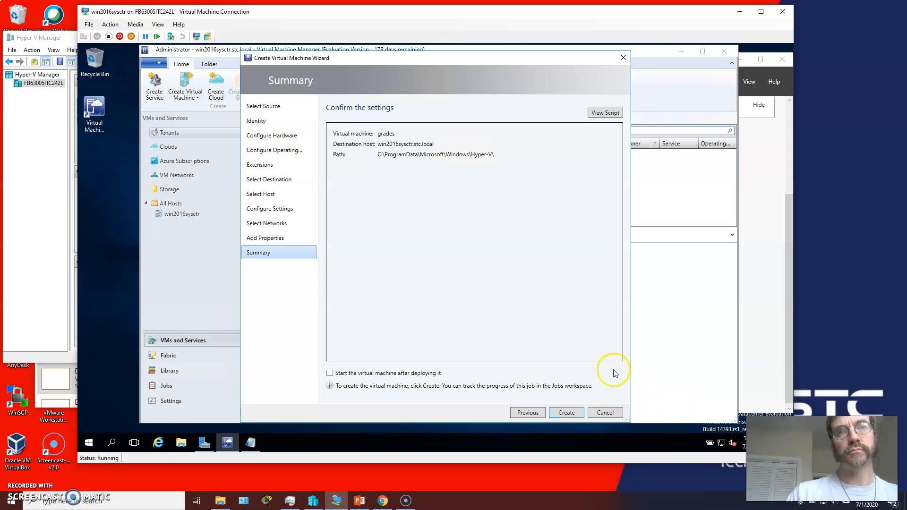
- View the script generated for the virtual machine creation and read through its hardware, template and configuration commands
{"action": "left_click", "coordinate": [599, 115]}
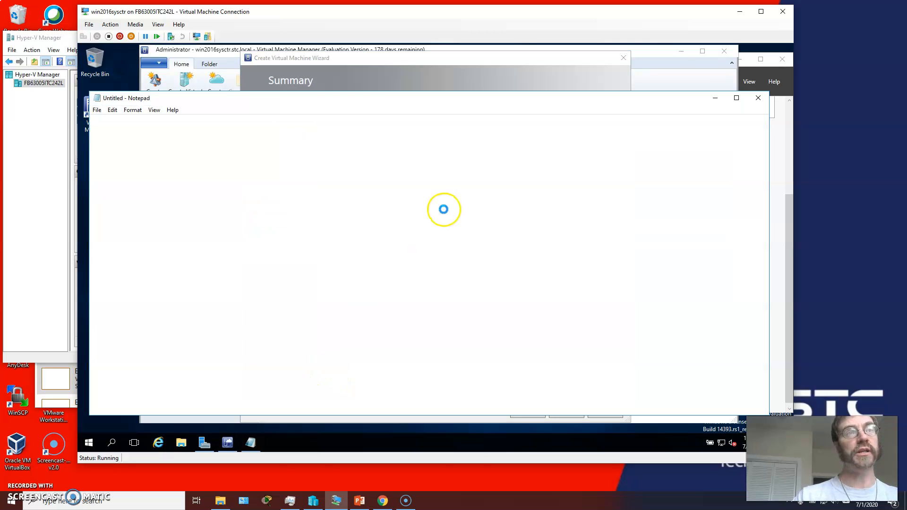
{"action": "scroll", "coordinate": [376, 218], "scroll_direction": "down", "scroll_amount": 1}
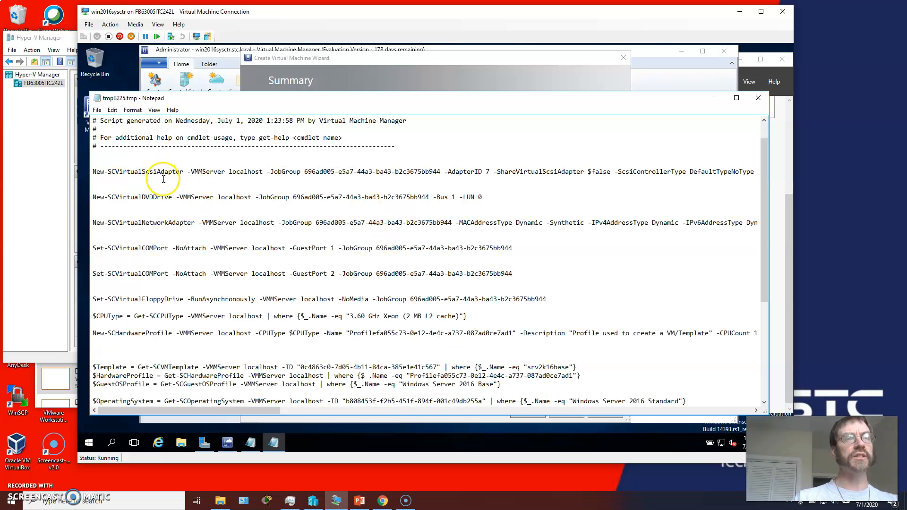
{"action": "scroll", "coordinate": [160, 177], "scroll_direction": "down", "scroll_amount": 1}
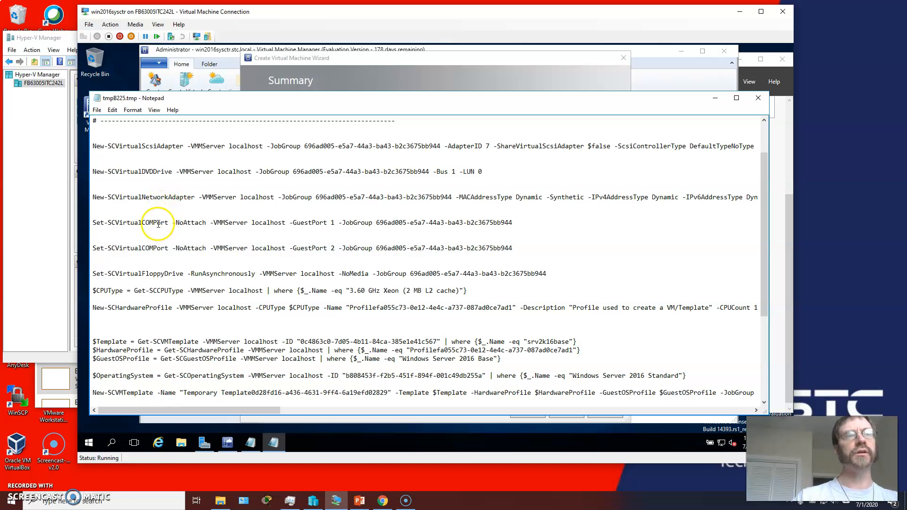
{"action": "scroll", "coordinate": [159, 222], "scroll_direction": "down", "scroll_amount": 2}
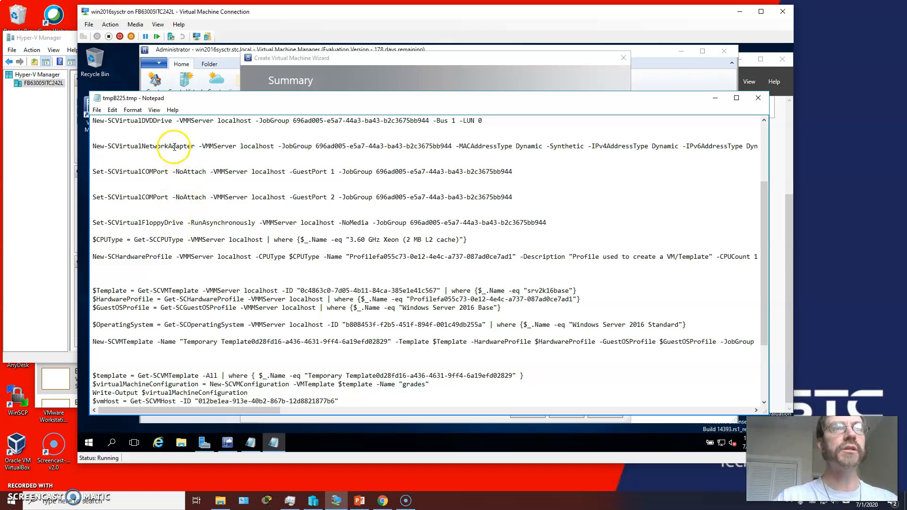
{"action": "left_click", "coordinate": [180, 166]}
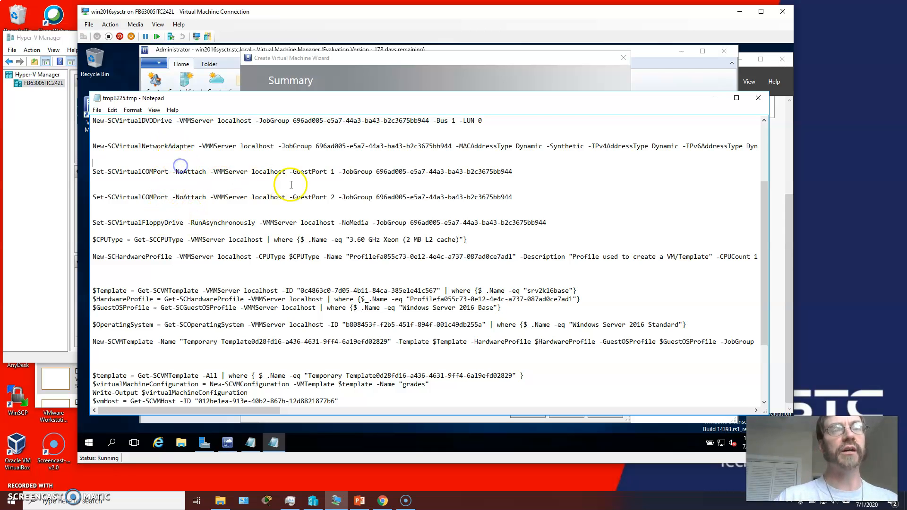
{"action": "scroll", "coordinate": [239, 194], "scroll_direction": "down", "scroll_amount": 4}
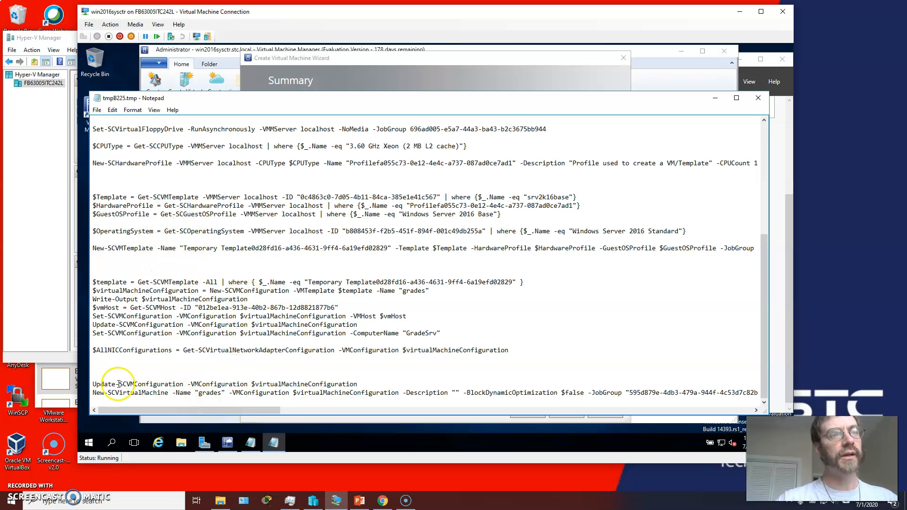
{"action": "scroll", "coordinate": [164, 372], "scroll_direction": "up", "scroll_amount": 8}
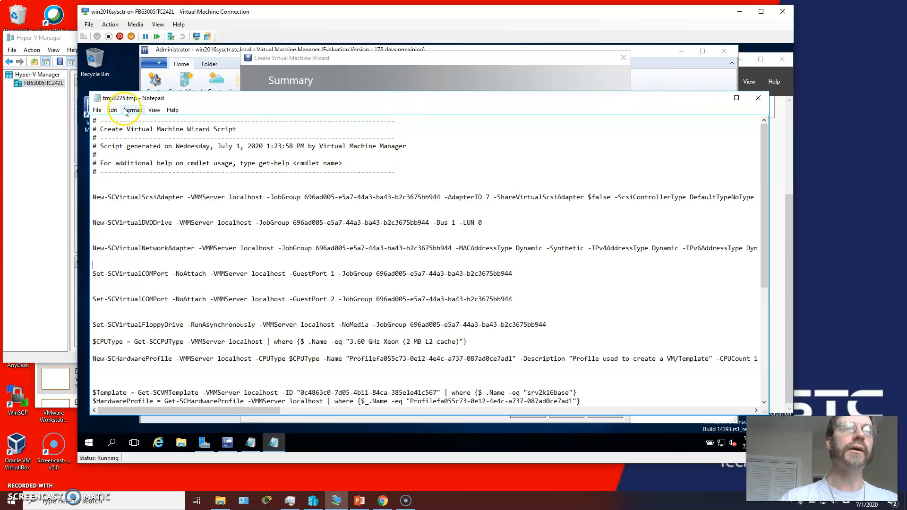
- Save the generated script in Documents as a text file named makegradessrv and close it
{"action": "left_click", "coordinate": [97, 110]}
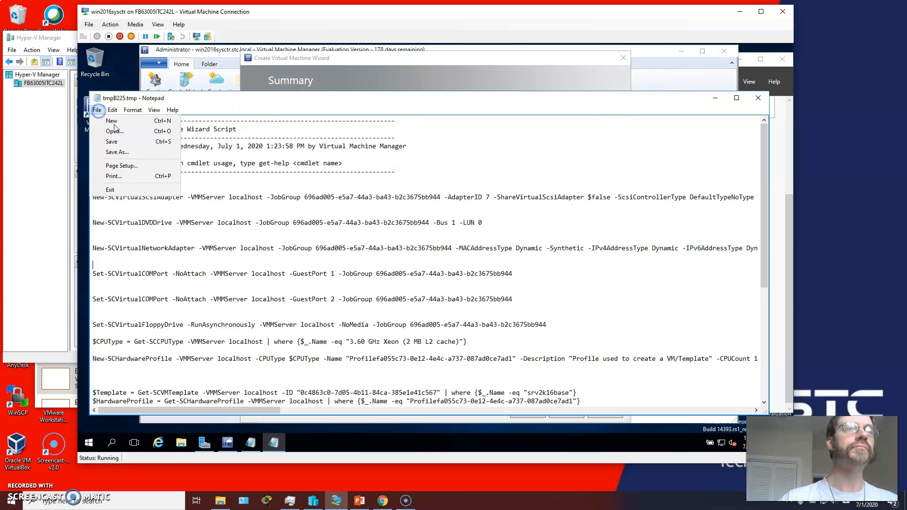
{"action": "left_click", "coordinate": [134, 151]}
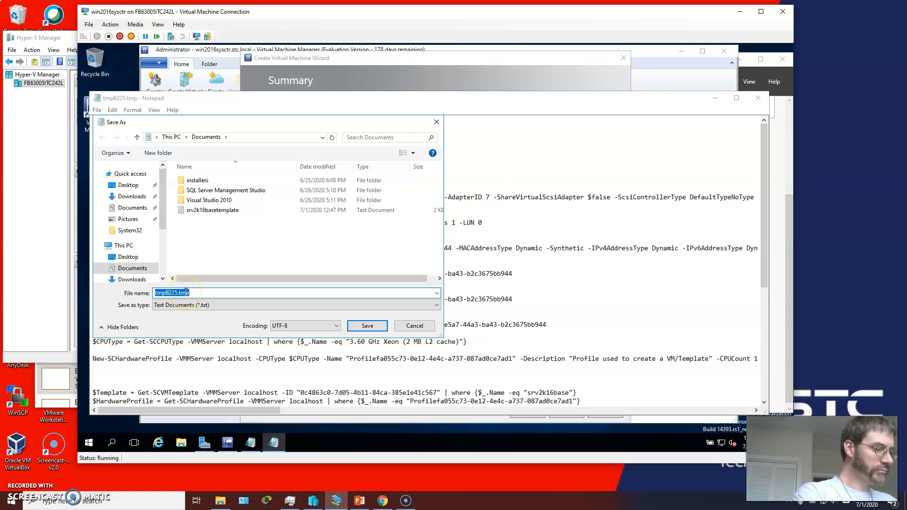
{"action": "type", "text": "makegradessrv"}
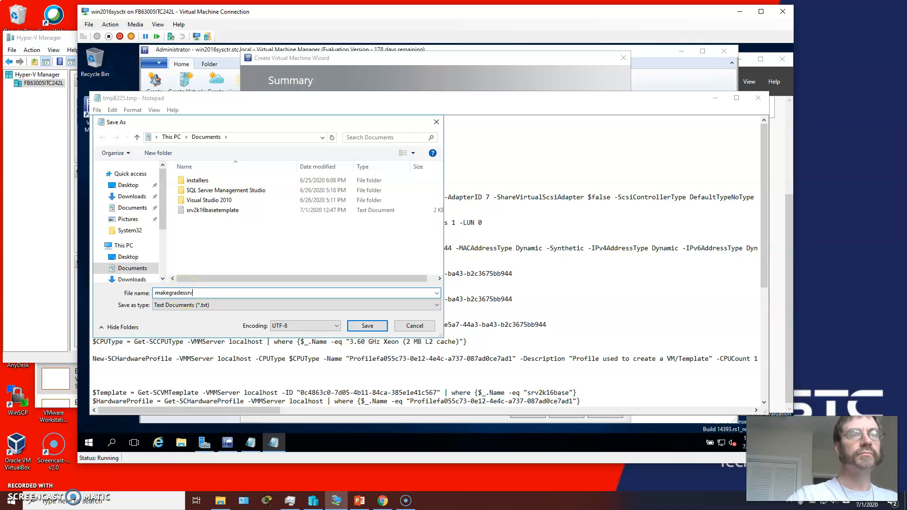
{"action": "left_click", "coordinate": [367, 326]}
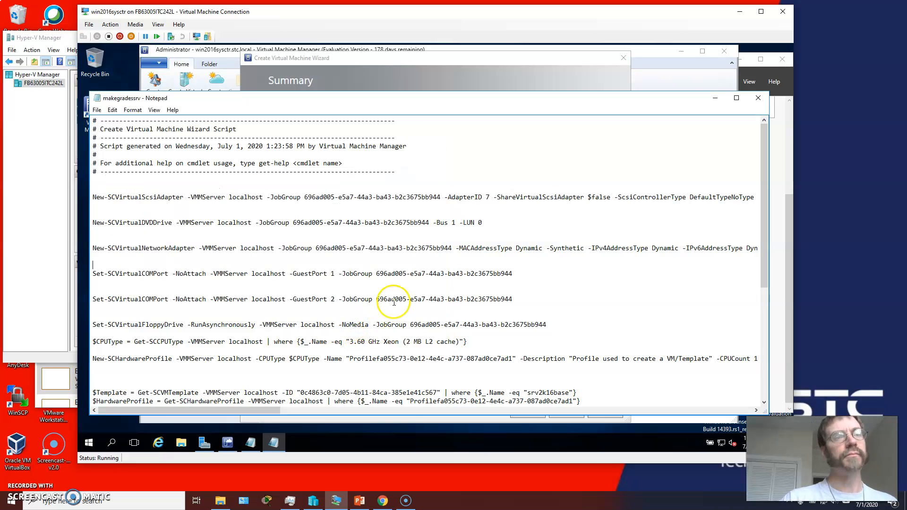
{"action": "left_click", "coordinate": [759, 99]}
- Create the grades virtual machine without starting it after deployment, and select its Create virtual machine job to track progress
{"action": "left_click", "coordinate": [559, 412]}
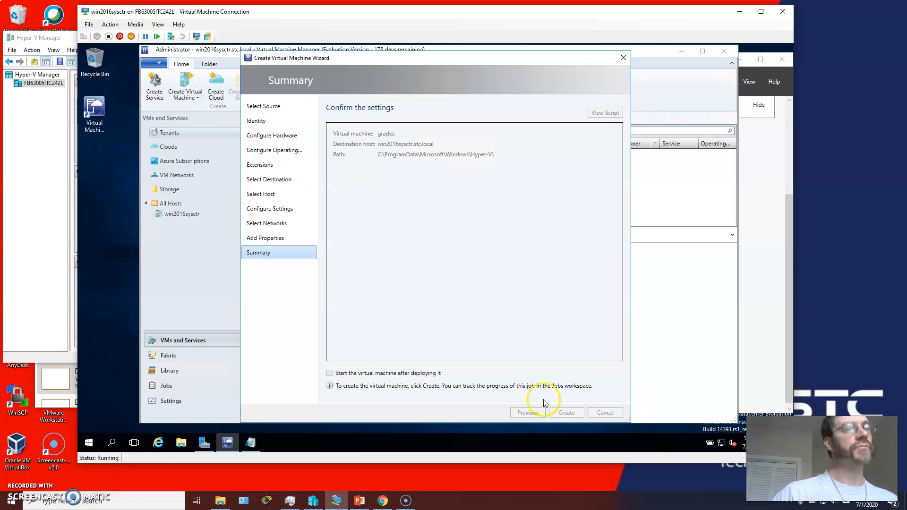
{"action": "left_click", "coordinate": [166, 386]}
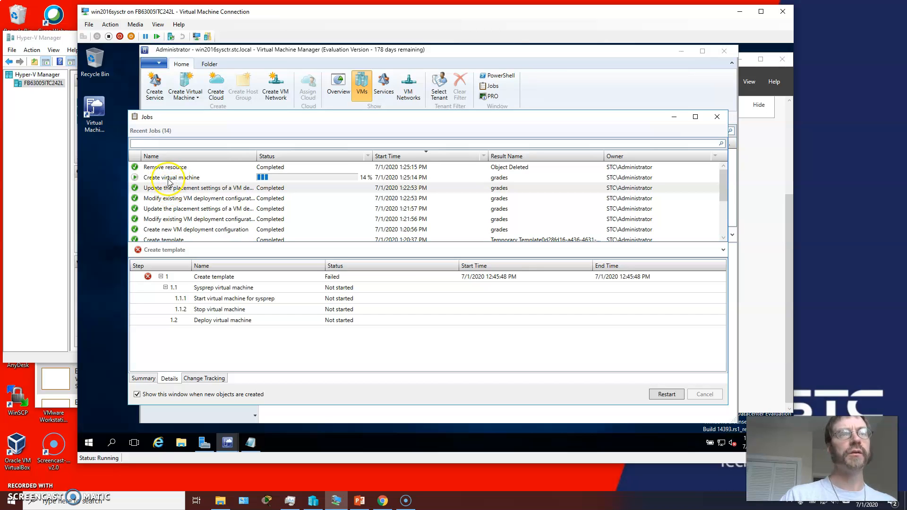
{"action": "left_click", "coordinate": [148, 179]}
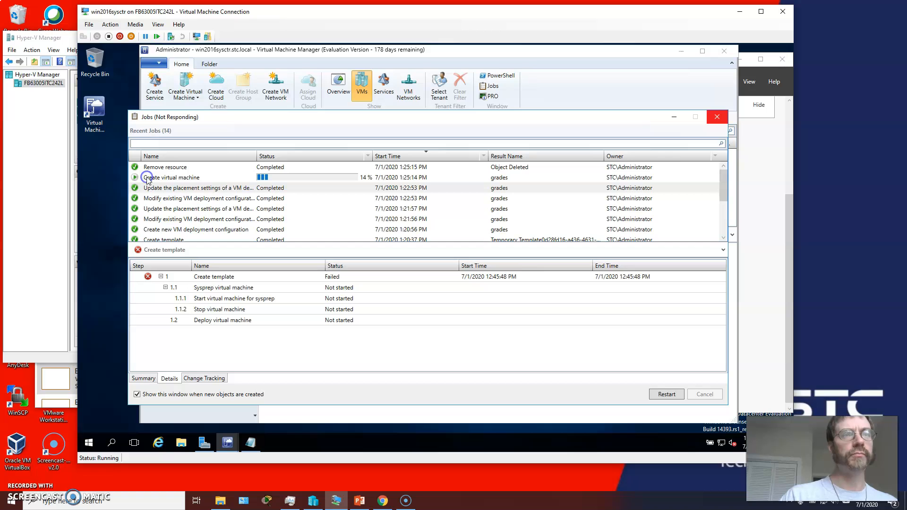